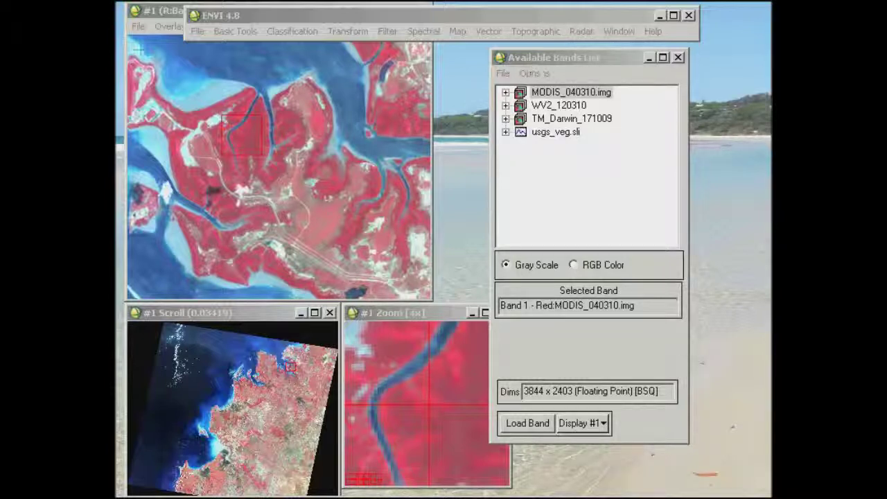
{"action": "left_click", "coordinate": [197, 31]}
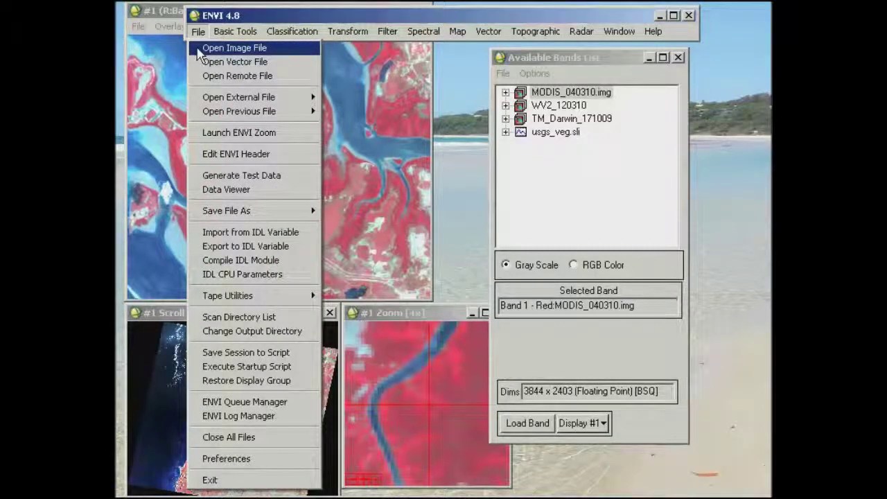
{"action": "left_click", "coordinate": [195, 15]}
{"action": "left_click", "coordinate": [309, 21]}
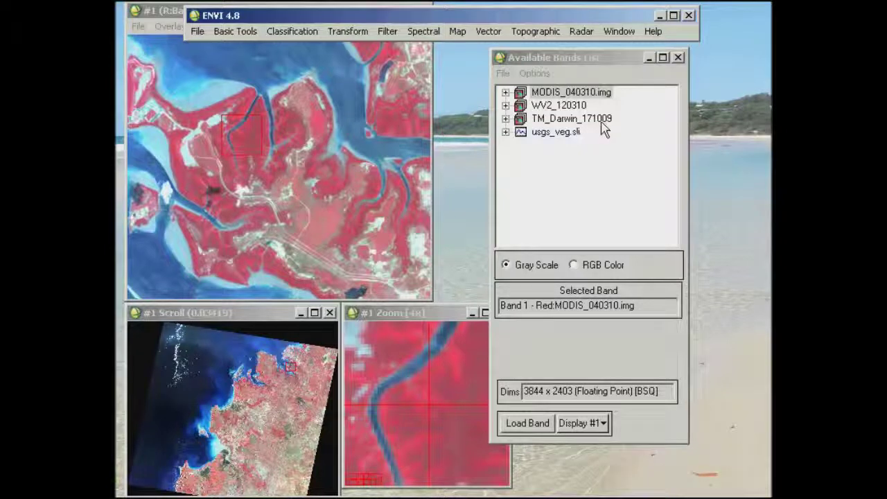
Expand the TM_Darwin_171009 and WV2_120310 images in a taller Available Bands List to compare their bands and wavelengths.
{"action": "left_click", "coordinate": [505, 118]}
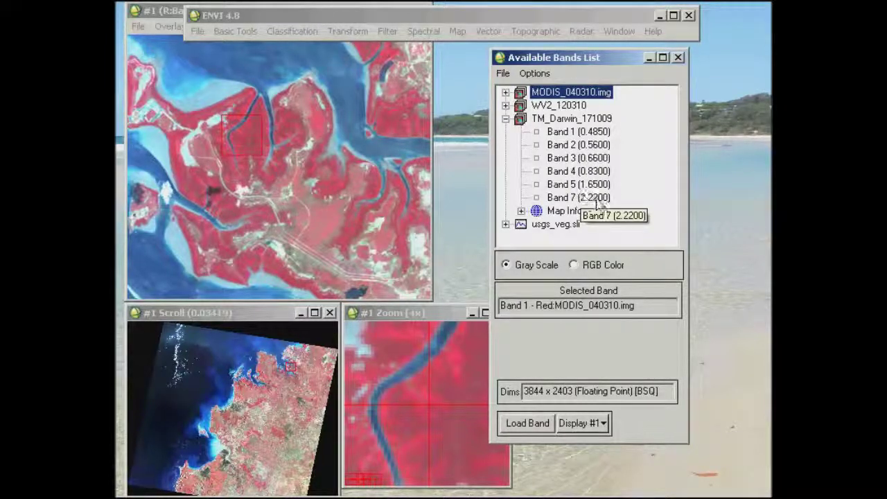
{"action": "left_click", "coordinate": [506, 119]}
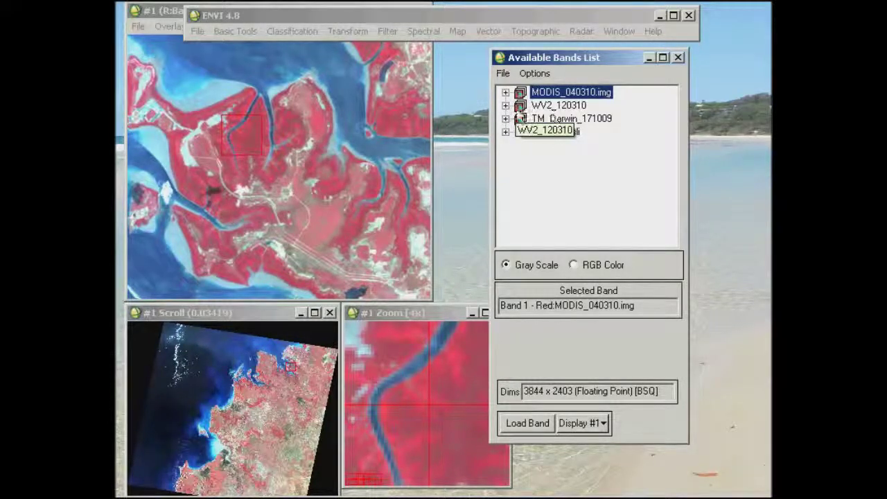
{"action": "left_click", "coordinate": [506, 106]}
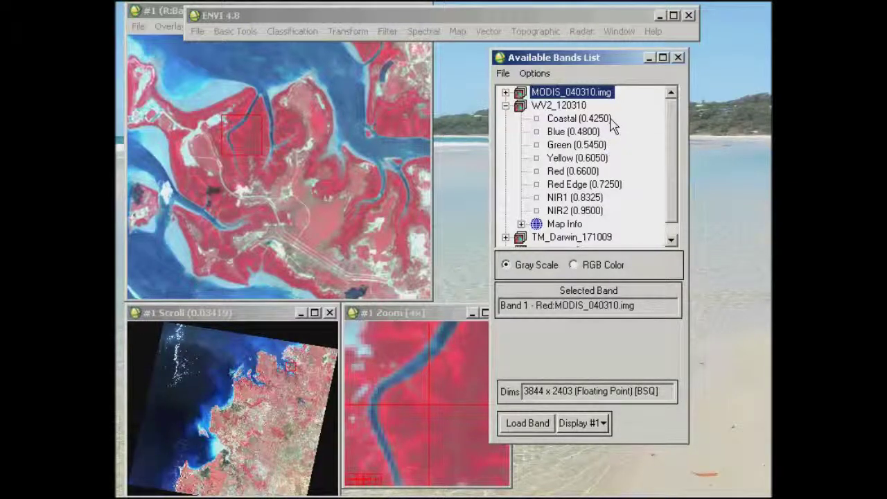
{"action": "left_click_drag", "start_coordinate": [654, 443], "coordinate": [657, 493]}
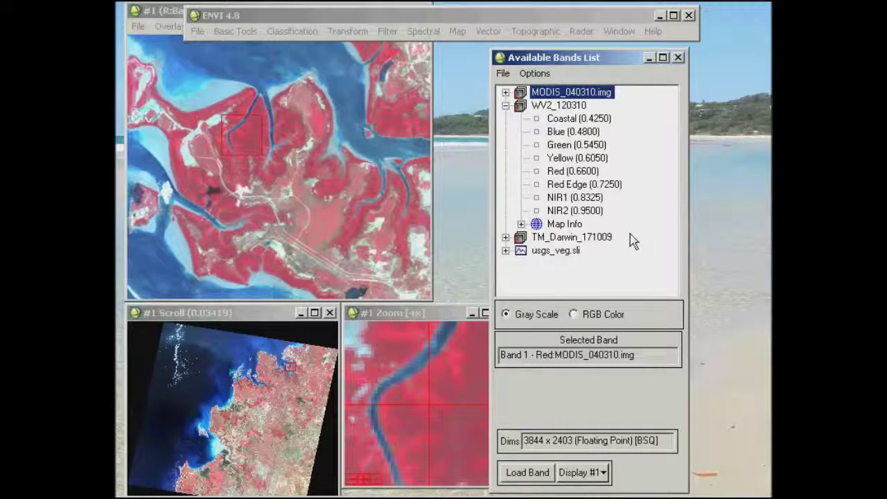
{"action": "left_click", "coordinate": [505, 237]}
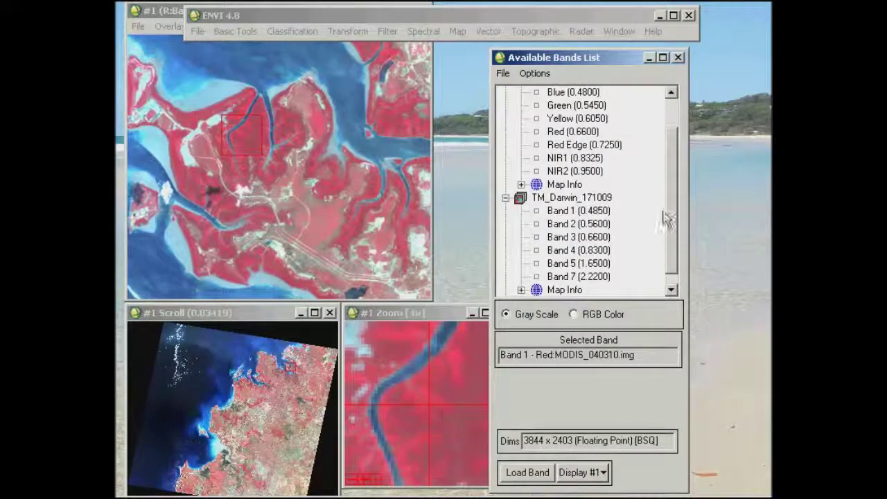
{"action": "scroll", "coordinate": [670, 220], "scroll_direction": "up", "scroll_amount": 2}
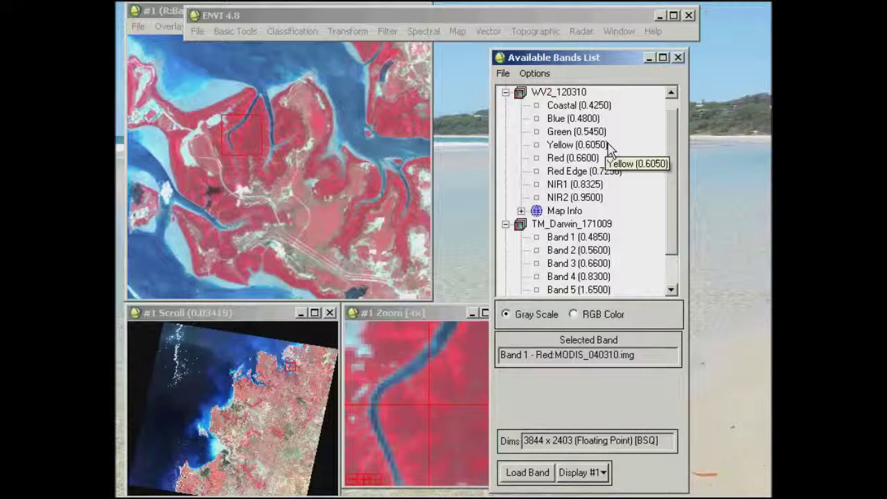
Review the bands of TM_Darwin_171009 and MODIS_040310.img, leaving all image entries in the list collapsed.
{"action": "left_click", "coordinate": [506, 224]}
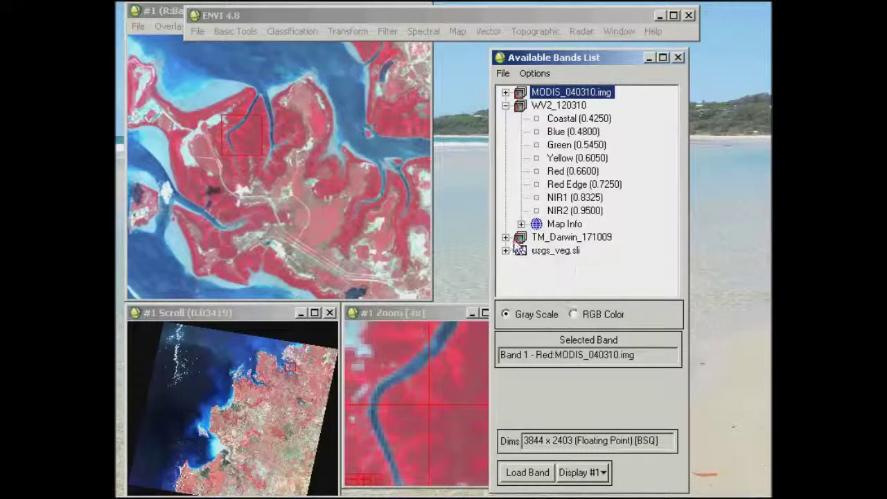
{"action": "left_click", "coordinate": [506, 238]}
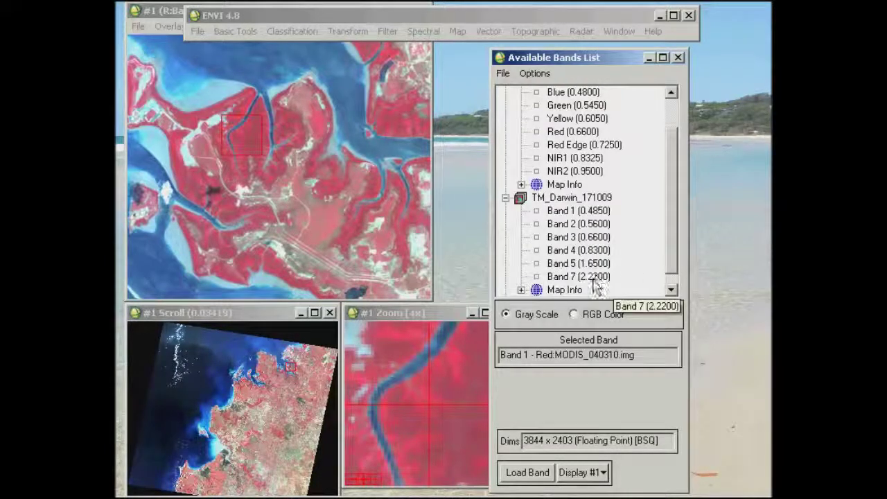
{"action": "left_click", "coordinate": [506, 198]}
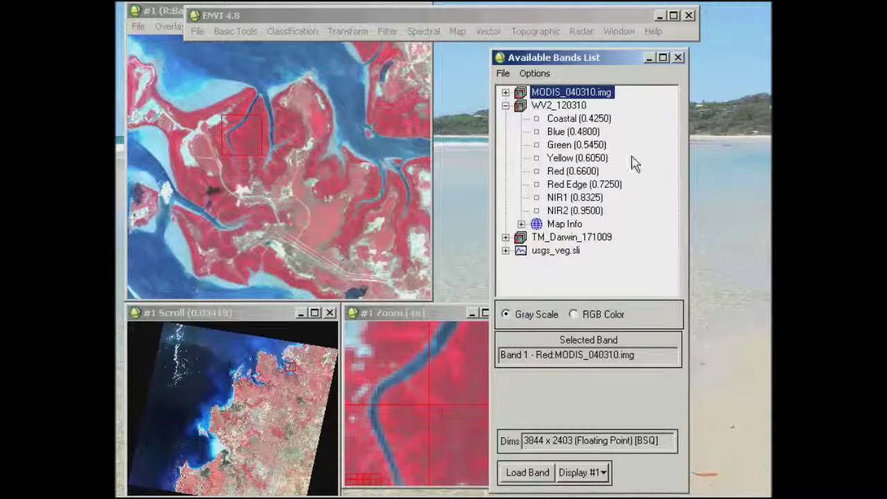
{"action": "left_click", "coordinate": [506, 106]}
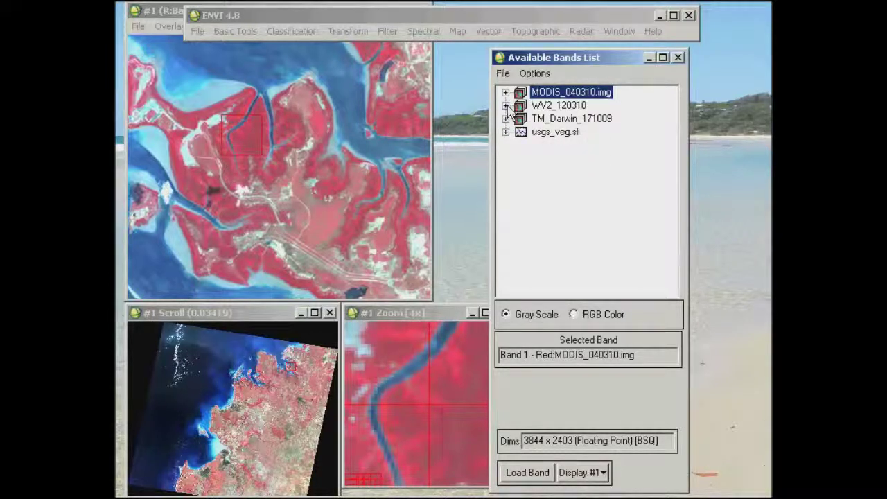
{"action": "left_click", "coordinate": [506, 92]}
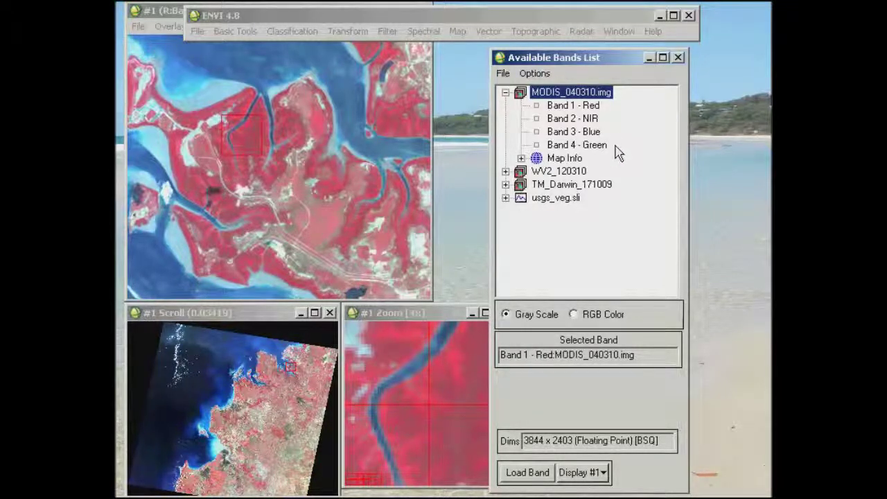
{"action": "left_click", "coordinate": [506, 95]}
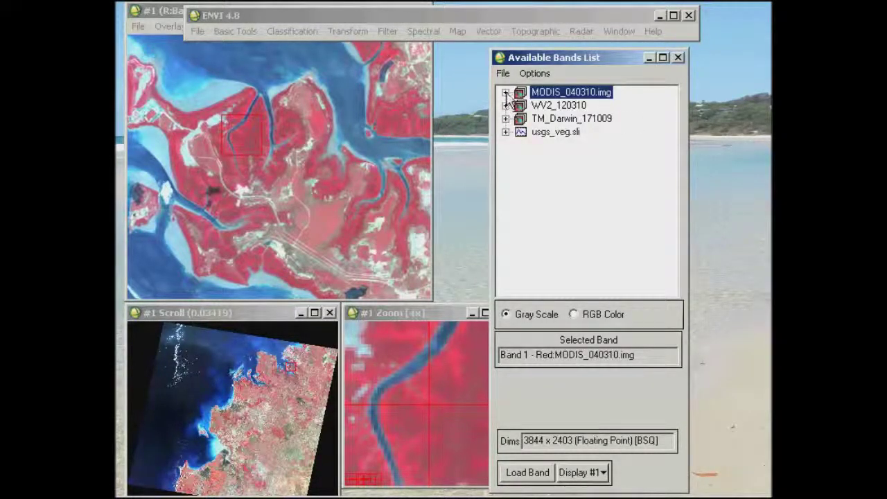
Load WV2_120310 into a new display as an RGB composite of NIR1, Red and Green.
{"action": "left_click", "coordinate": [506, 105]}
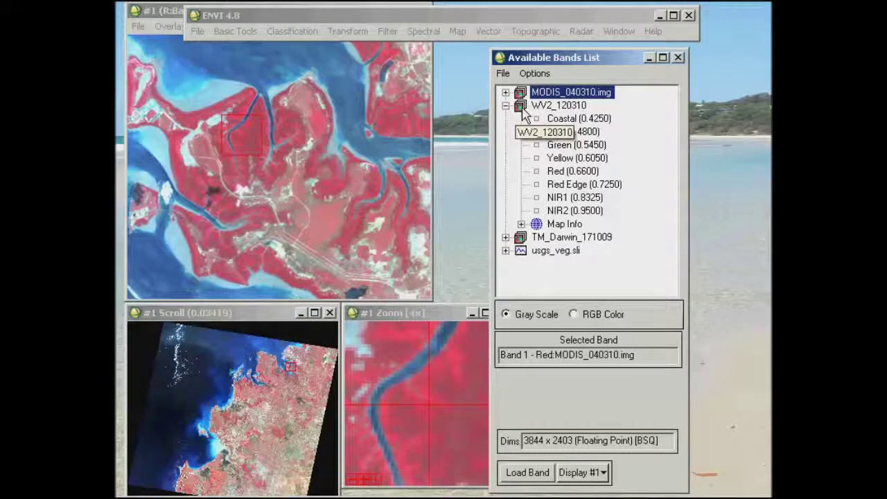
{"action": "left_click", "coordinate": [594, 315]}
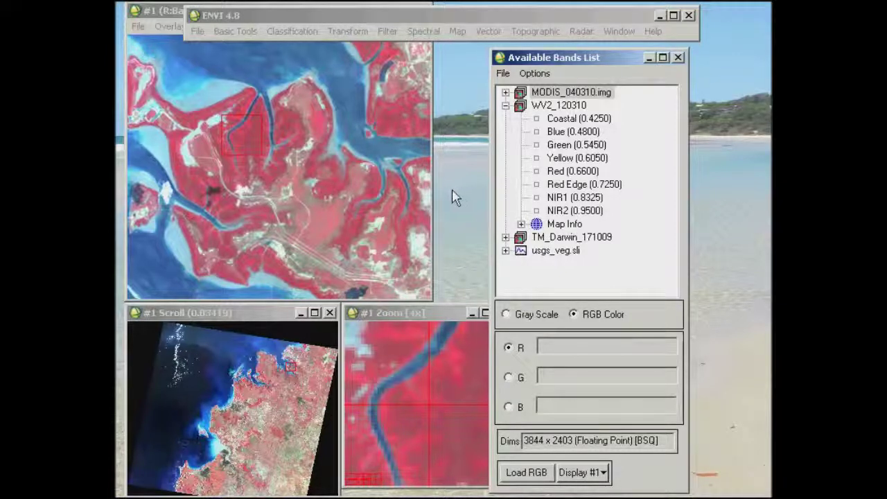
{"action": "left_click", "coordinate": [583, 472]}
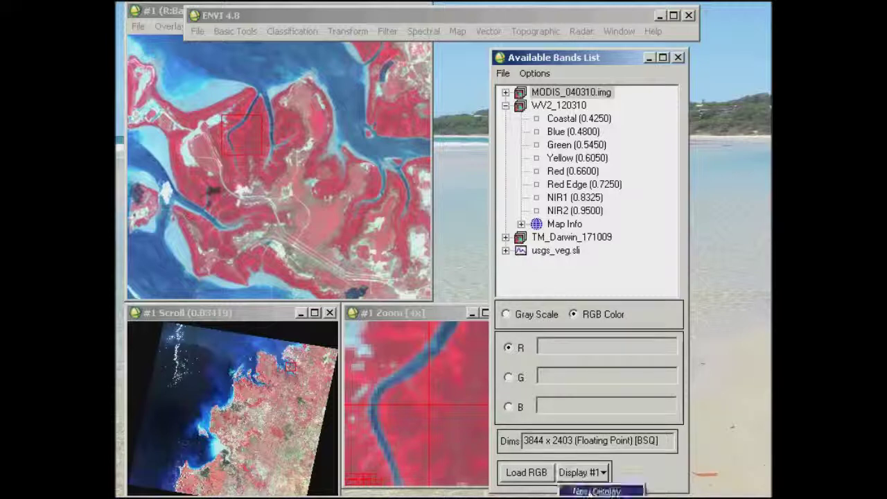
{"action": "left_click", "coordinate": [587, 491]}
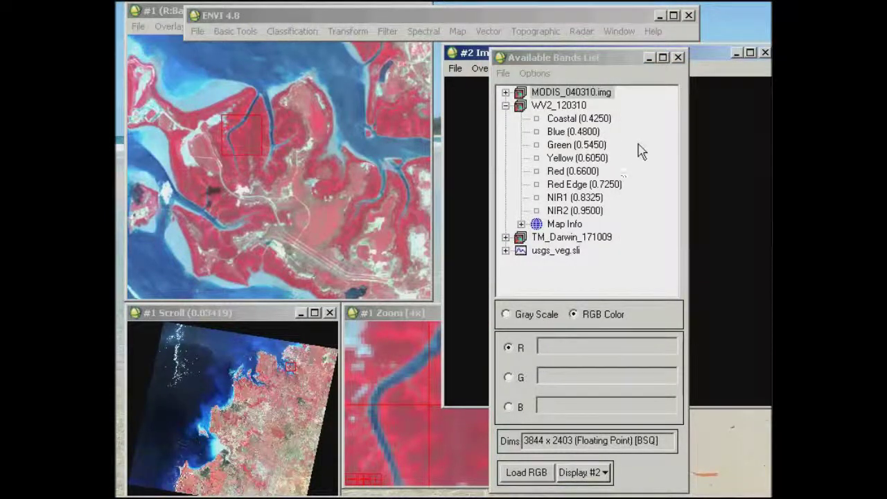
{"action": "left_click", "coordinate": [558, 198]}
{"action": "left_click", "coordinate": [565, 171]}
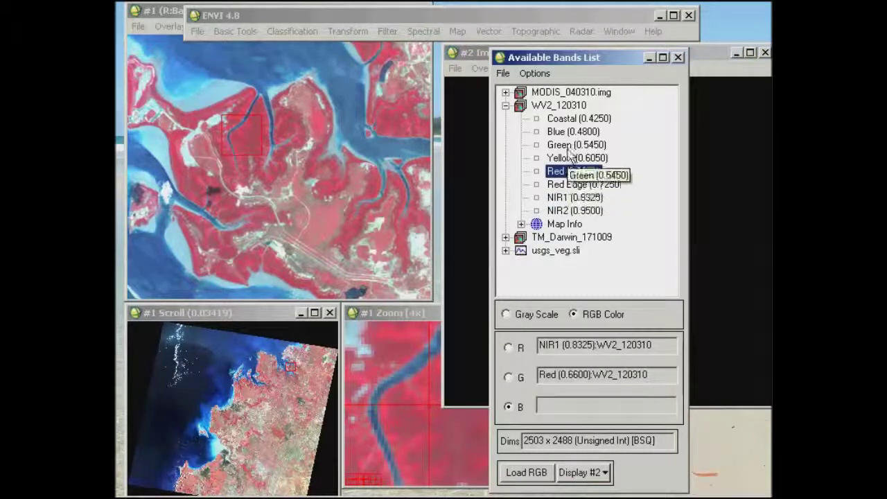
{"action": "left_click", "coordinate": [569, 148]}
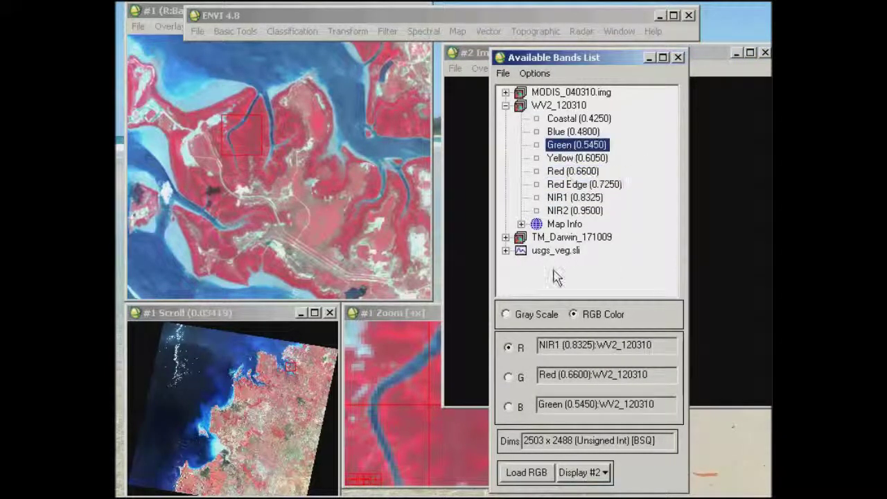
{"action": "left_click", "coordinate": [526, 473]}
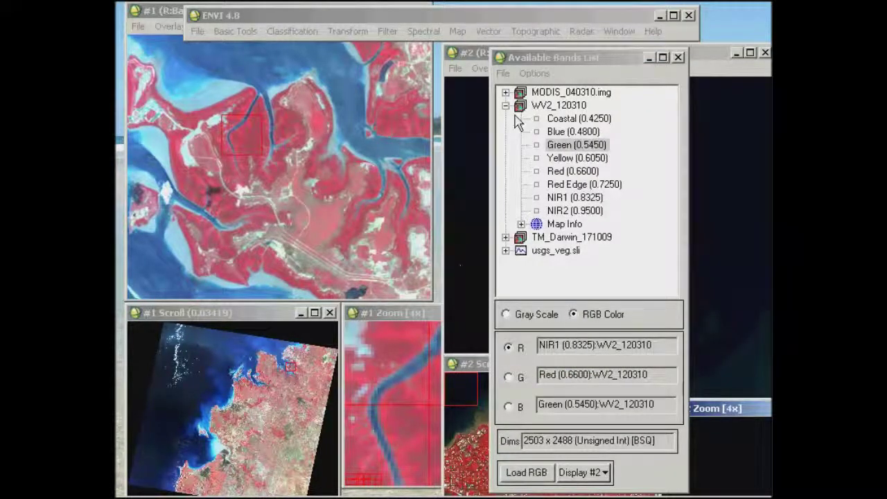
Place display #2 beside display #1 and compare the detail of built-up and coastal areas in both images.
{"action": "left_click_drag", "start_coordinate": [476, 55], "coordinate": [470, 15]}
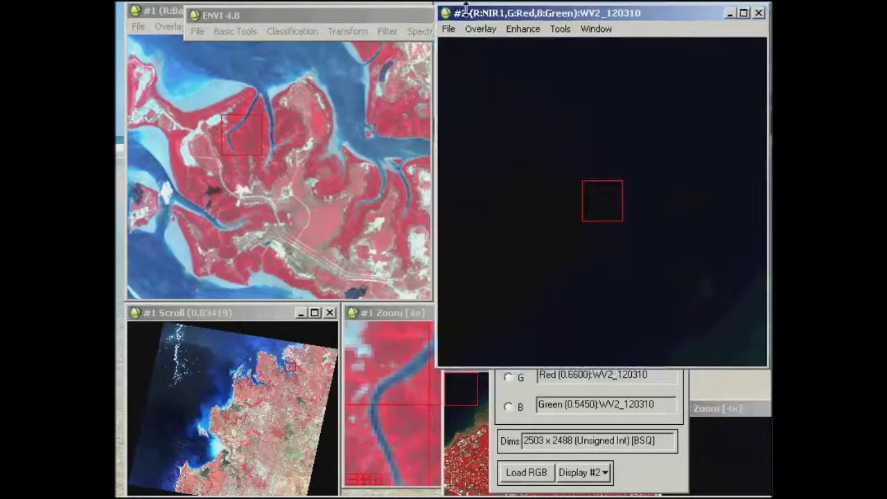
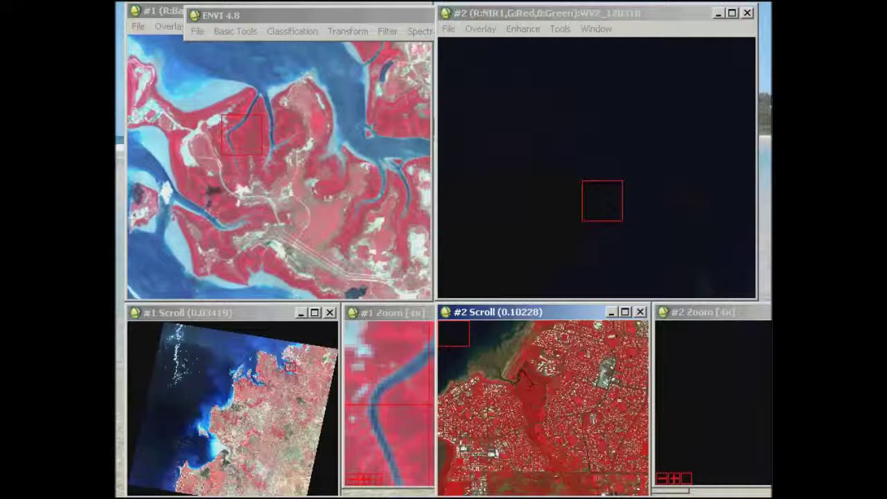
{"action": "left_click", "coordinate": [545, 360]}
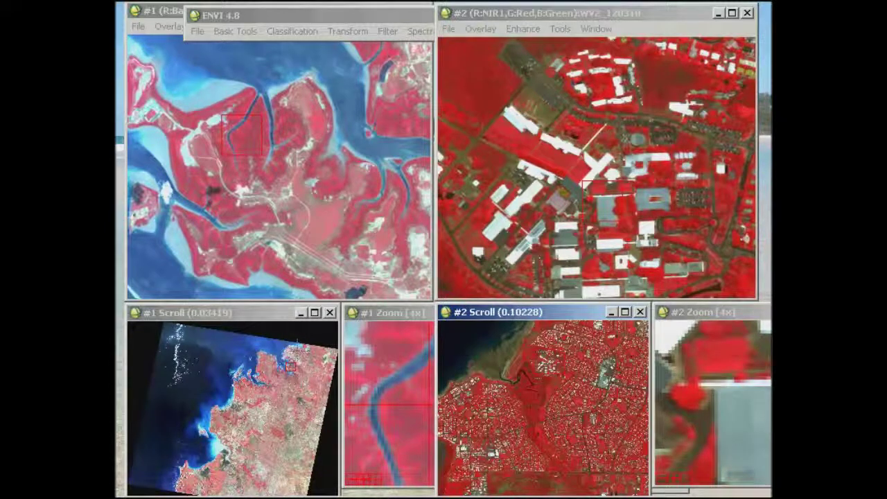
{"action": "left_click", "coordinate": [292, 350]}
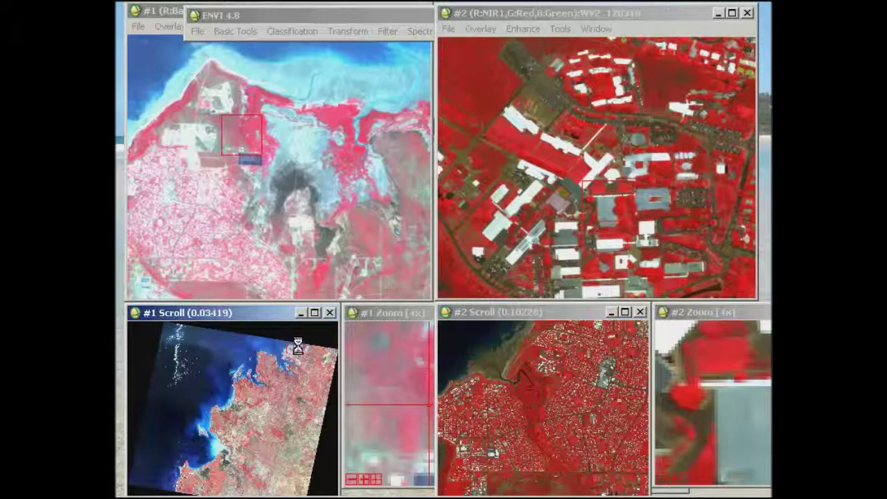
{"action": "left_click", "coordinate": [293, 340]}
{"action": "left_click_drag", "start_coordinate": [292, 340], "coordinate": [290, 354]}
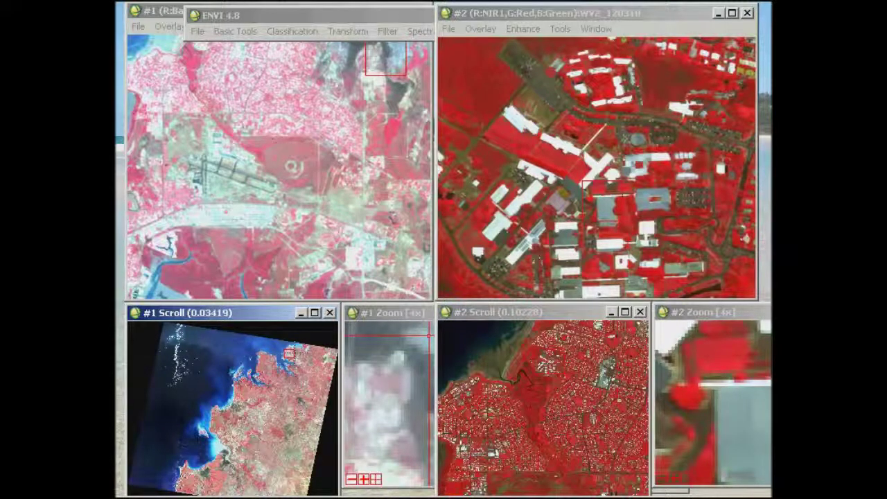
{"action": "left_click", "coordinate": [293, 345]}
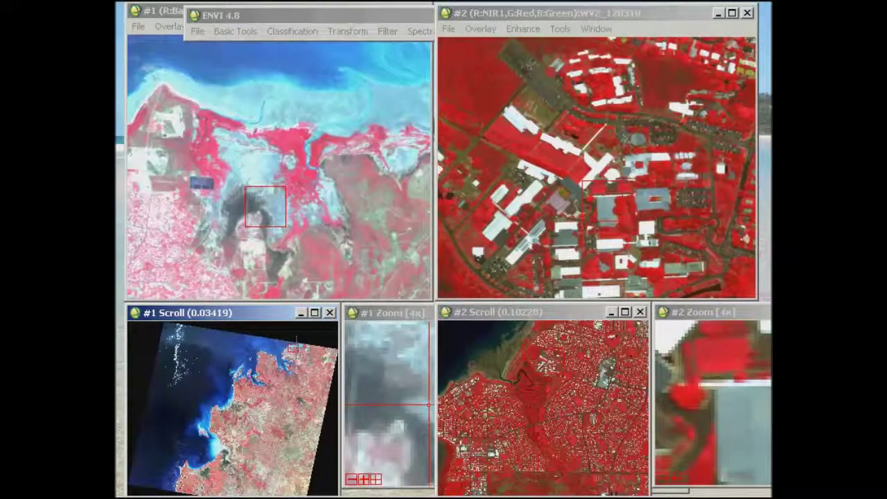
{"action": "left_click", "coordinate": [544, 367]}
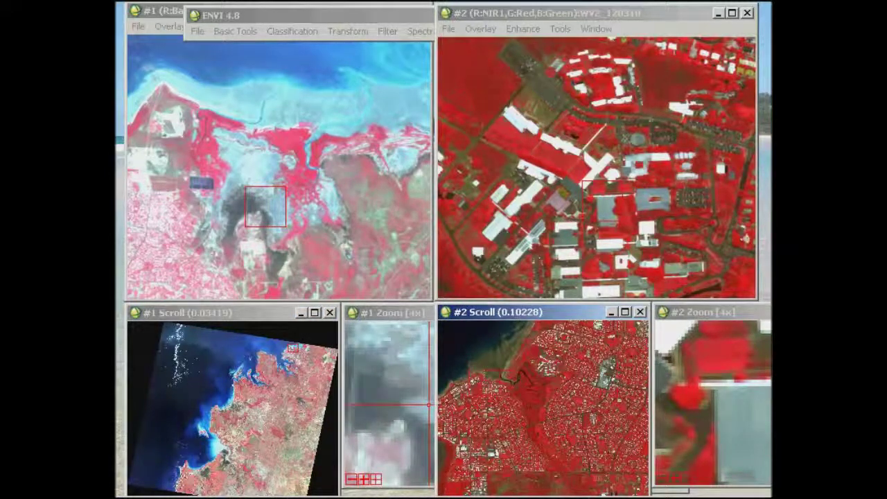
Examine the western coastal suburb in display #2 against the northern coastline, airport and mangrove areas in display #1.
{"action": "left_click", "coordinate": [465, 390]}
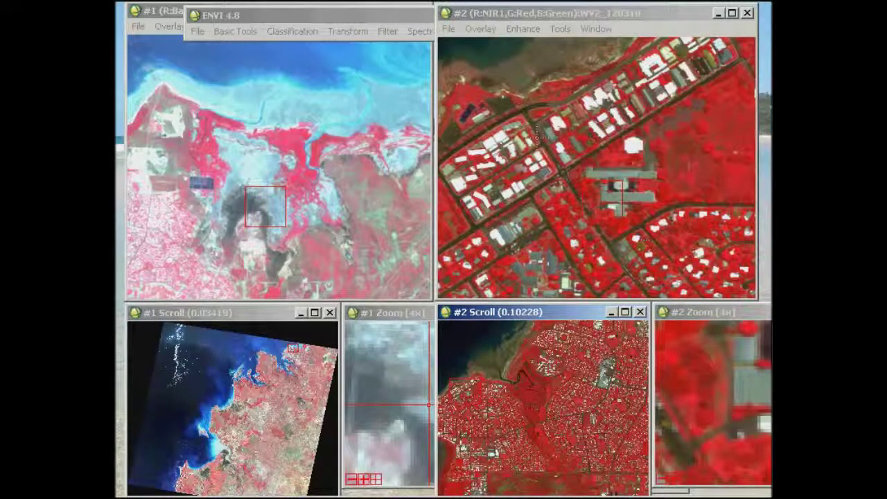
{"action": "left_click", "coordinate": [291, 347]}
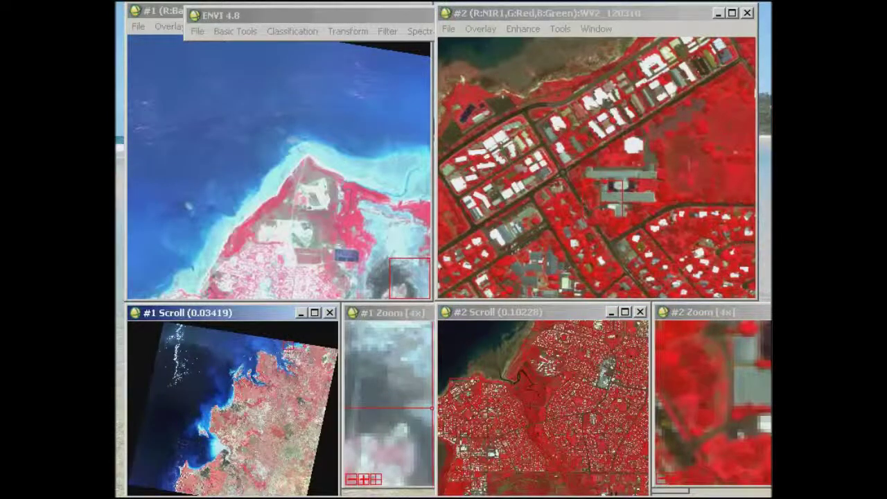
{"action": "left_click", "coordinate": [289, 353]}
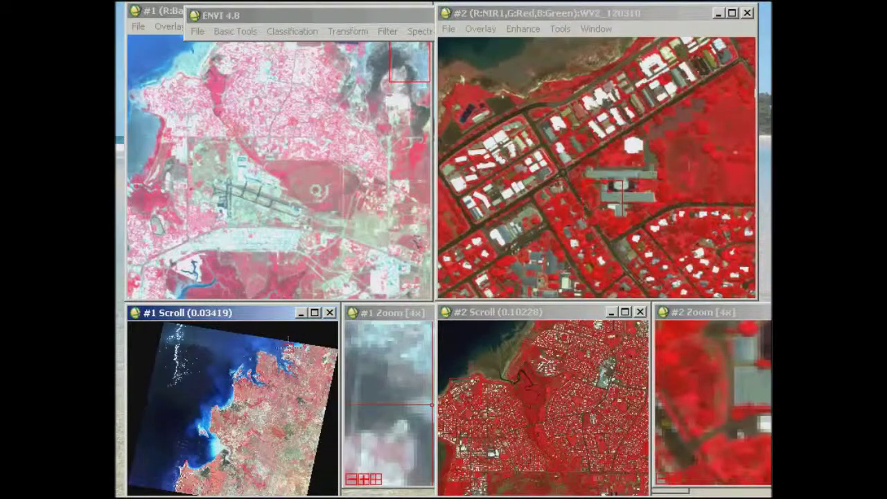
{"action": "left_click", "coordinate": [289, 346]}
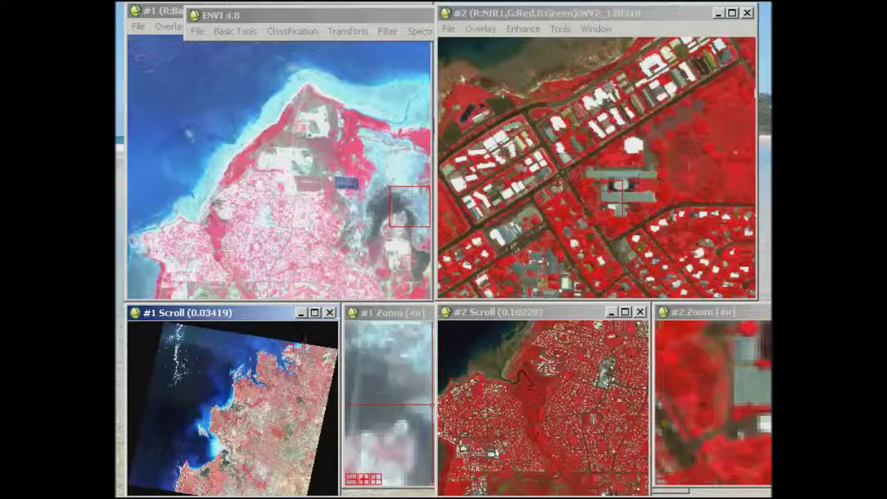
{"action": "left_click", "coordinate": [306, 347]}
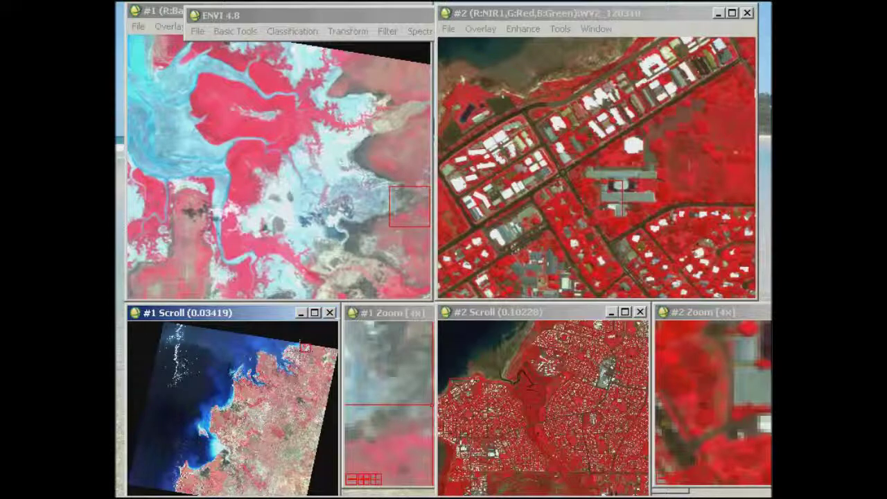
Load MODIS_040310.img into a new display as an RGB composite of Band 2 - NIR, Band 1 - Red and Band 4 - Green.
{"action": "left_click_drag", "start_coordinate": [695, 17], "coordinate": [406, 81]}
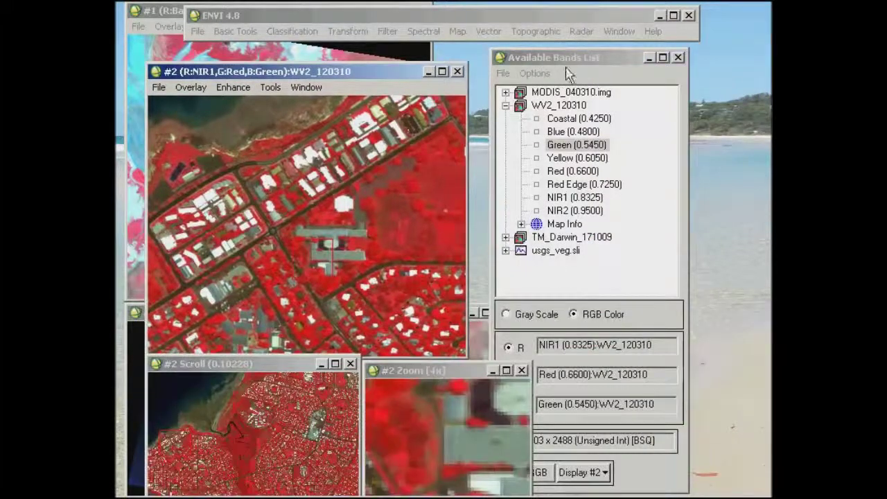
{"action": "left_click", "coordinate": [567, 72]}
{"action": "left_click", "coordinate": [506, 106]}
{"action": "left_click", "coordinate": [505, 93]}
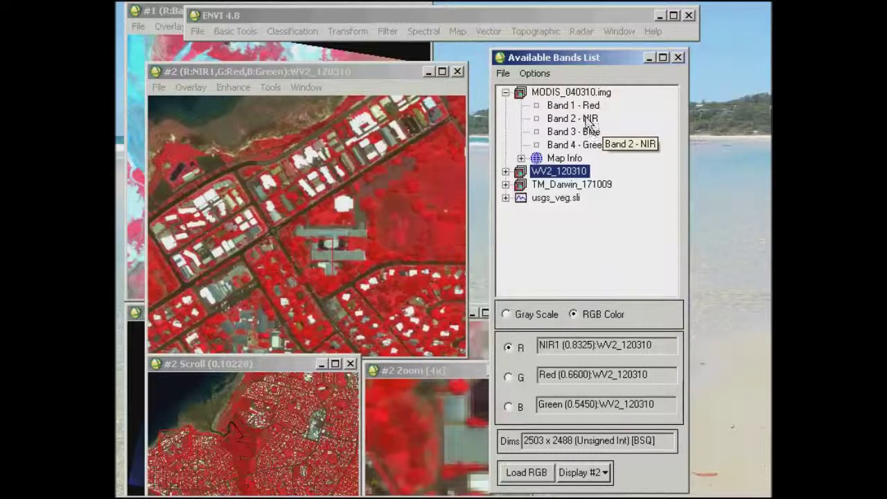
{"action": "left_click", "coordinate": [562, 119]}
{"action": "left_click", "coordinate": [560, 106]}
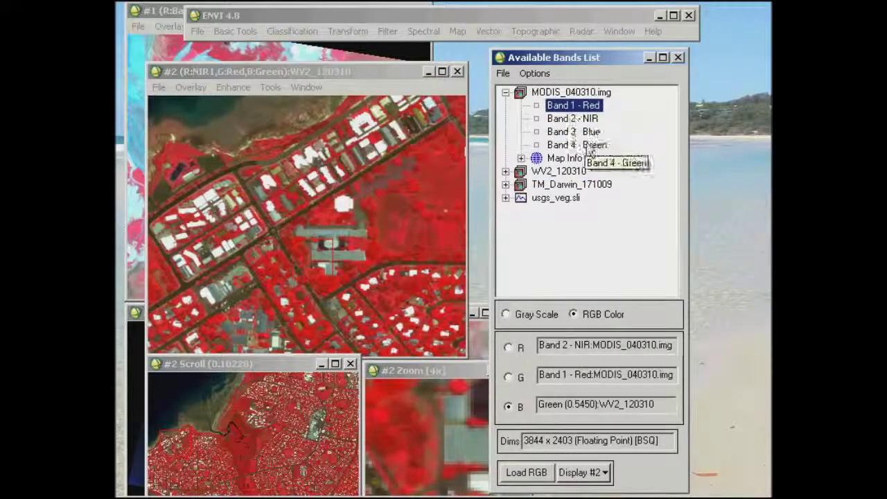
{"action": "left_click", "coordinate": [579, 146]}
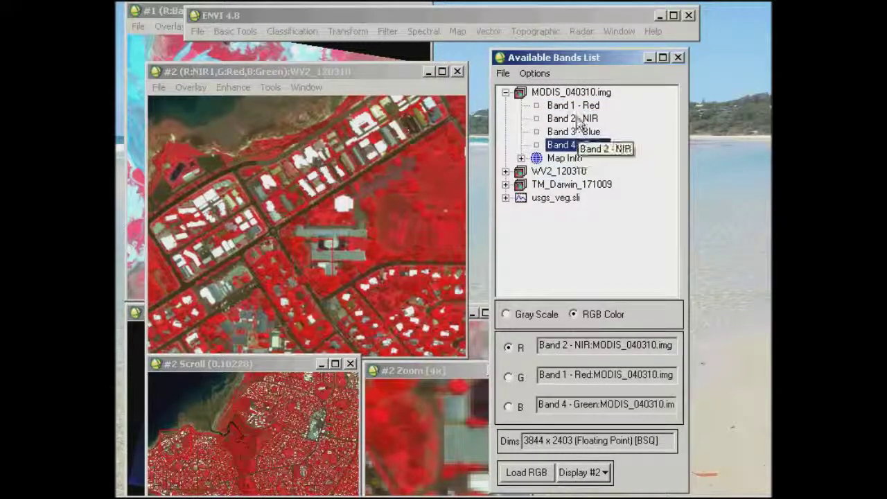
{"action": "left_click", "coordinate": [594, 474]}
{"action": "left_click", "coordinate": [586, 483]}
{"action": "left_click", "coordinate": [526, 473]}
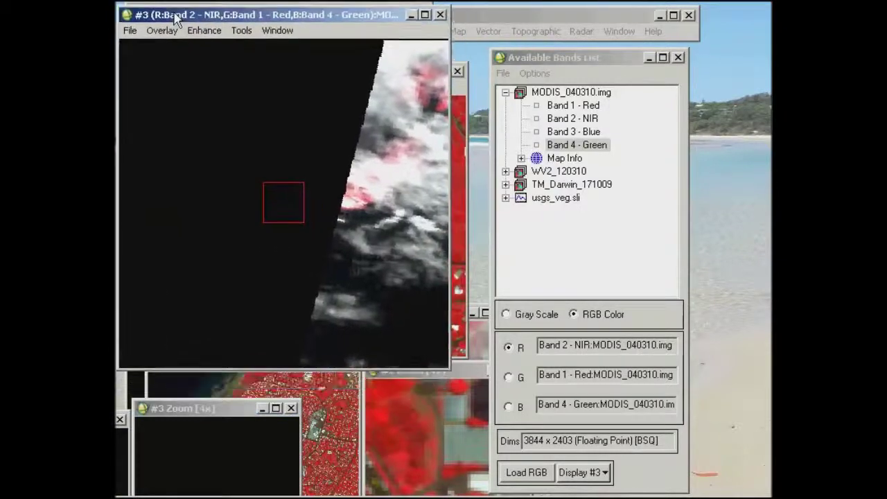
Shrink display #3, minimize the Available Bands List and place the display beside display #2.
{"action": "left_click_drag", "start_coordinate": [447, 368], "coordinate": [360, 303]}
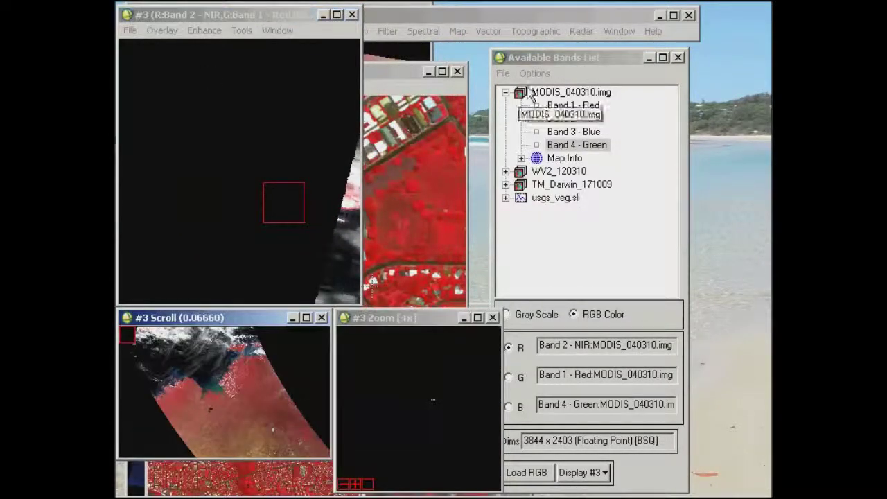
{"action": "left_click", "coordinate": [649, 58]}
{"action": "left_click_drag", "start_coordinate": [288, 21], "coordinate": [672, 19]}
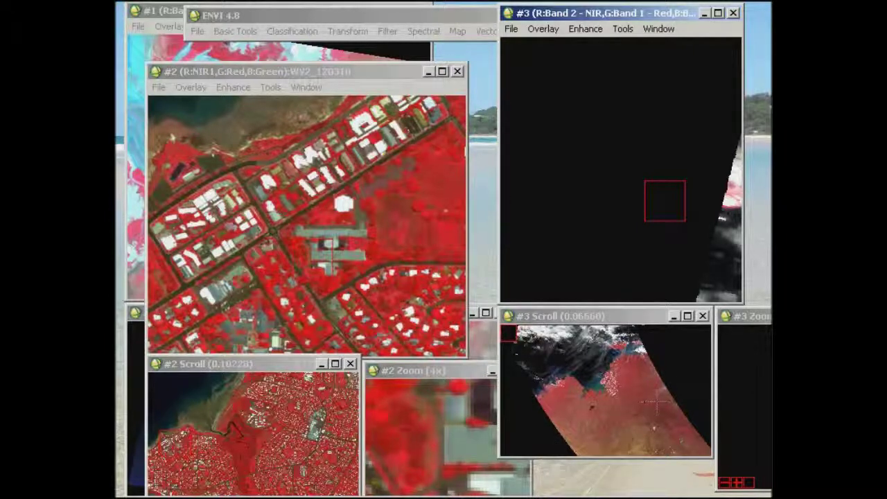
Examine the coastline, cloud-covered areas and inland land cover at several locations of the MODIS image in display #3.
{"action": "left_click", "coordinate": [634, 350]}
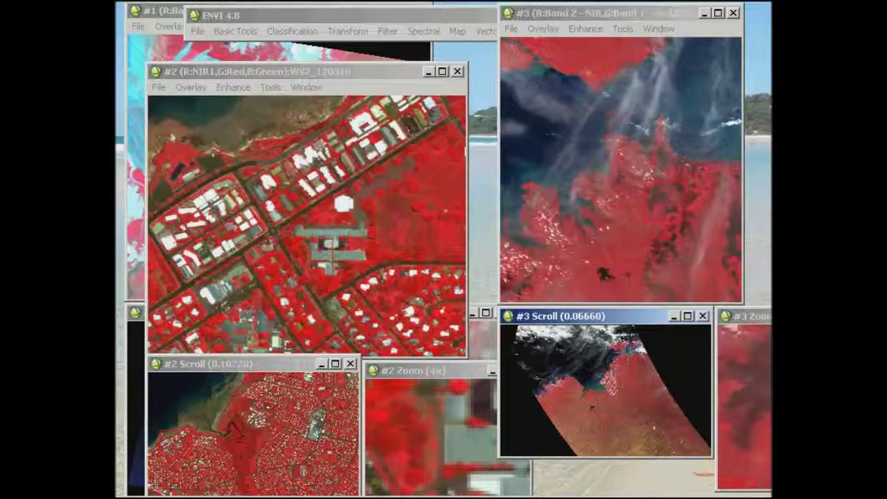
{"action": "left_click", "coordinate": [629, 356]}
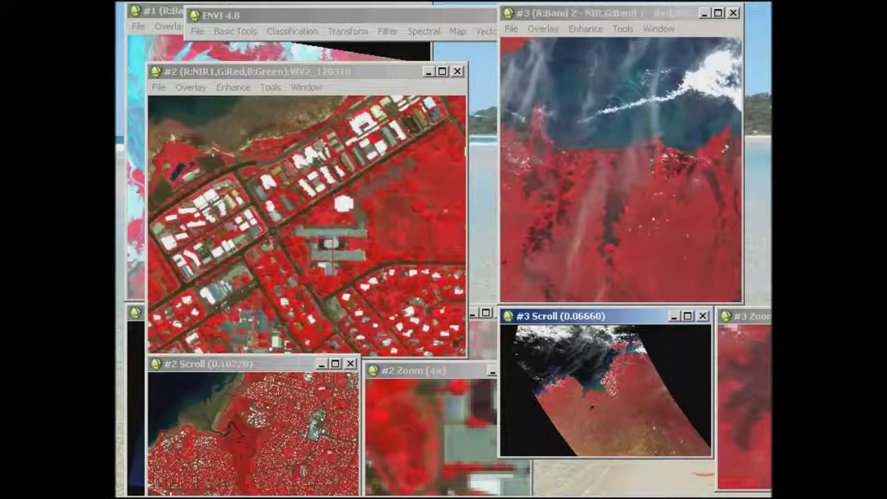
{"action": "left_click", "coordinate": [620, 359]}
{"action": "left_click", "coordinate": [607, 361]}
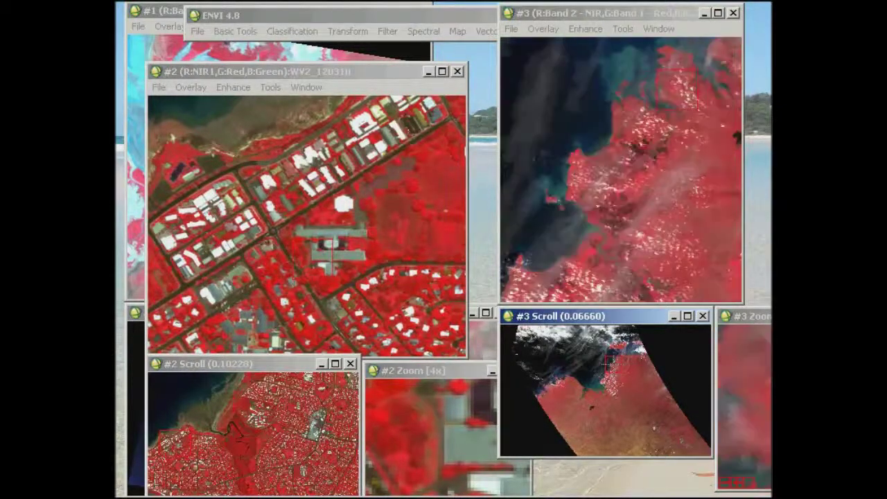
{"action": "left_click", "coordinate": [609, 371]}
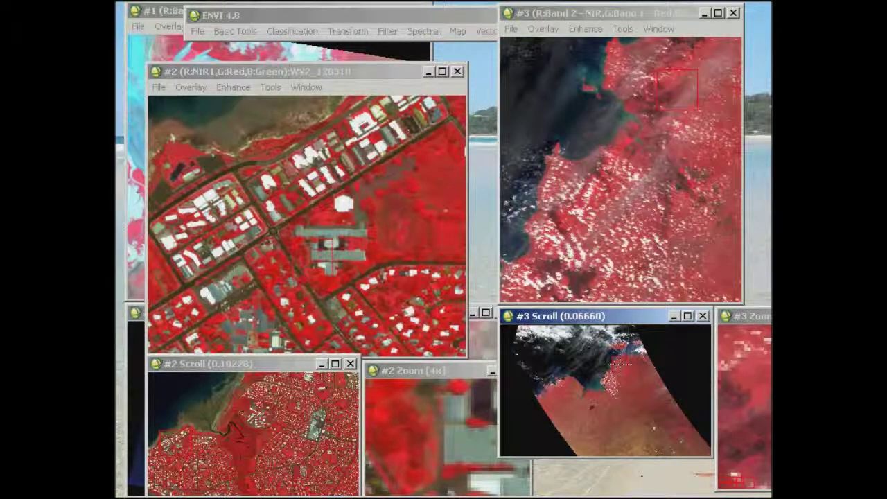
{"action": "left_click", "coordinate": [619, 366]}
{"action": "left_click", "coordinate": [620, 373]}
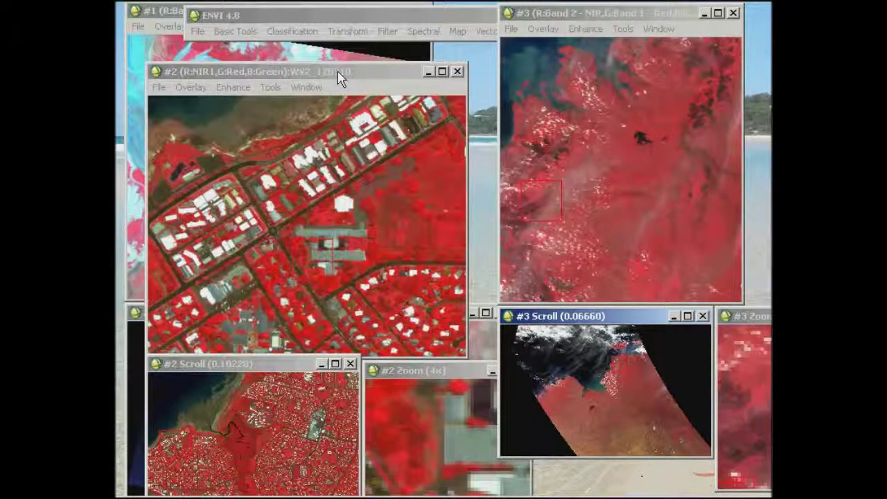
Geographically link displays #1, #2 and #3.
{"action": "right_click", "coordinate": [573, 138]}
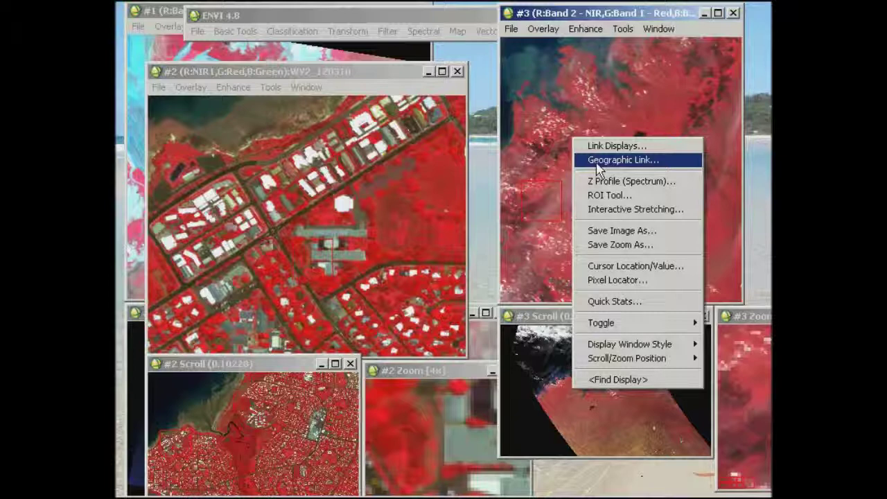
{"action": "left_click", "coordinate": [597, 166]}
{"action": "left_click", "coordinate": [370, 216]}
{"action": "left_click", "coordinate": [370, 240]}
{"action": "left_click", "coordinate": [369, 265]}
{"action": "left_click", "coordinate": [310, 297]}
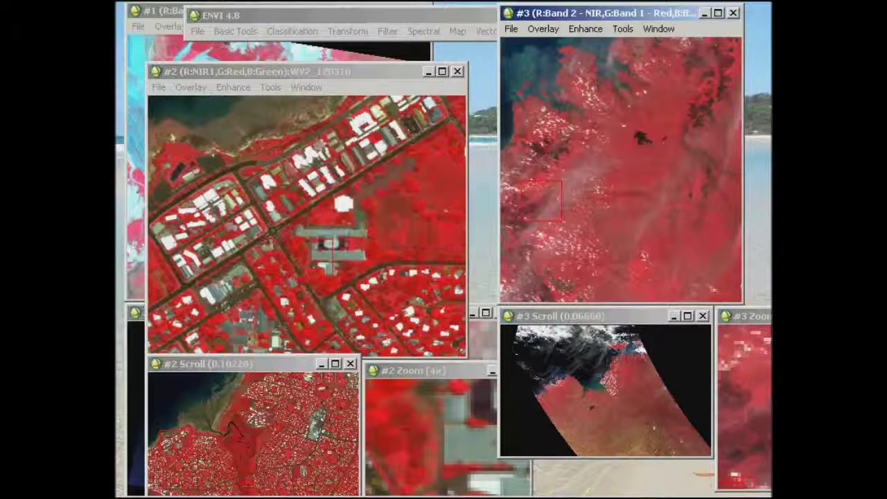
Visit several suburban areas in display #2 and compare them with the linked location in display #1, repositioning display #2 to uncover it.
{"action": "left_click", "coordinate": [189, 461]}
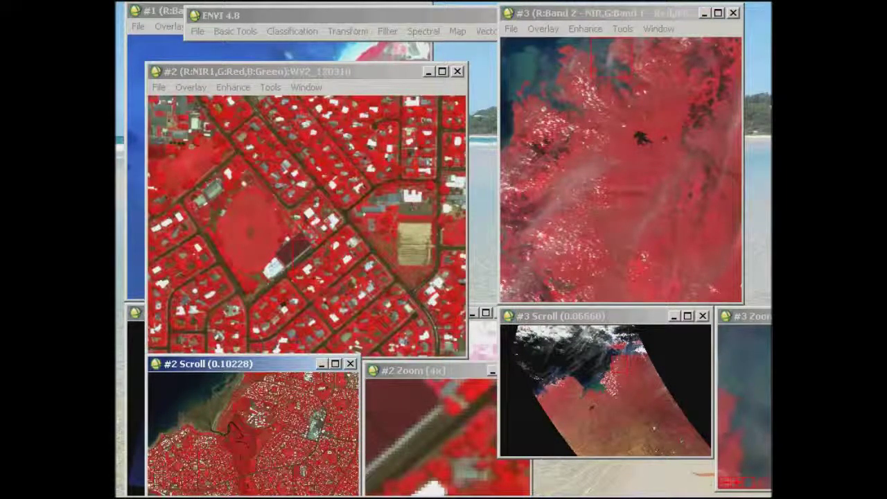
{"action": "left_click", "coordinate": [273, 430]}
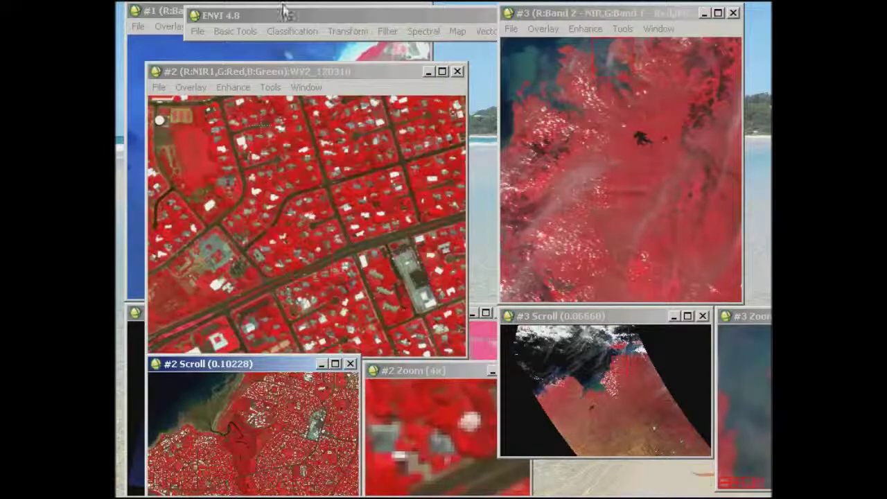
{"action": "left_click_drag", "start_coordinate": [267, 76], "coordinate": [412, 6]}
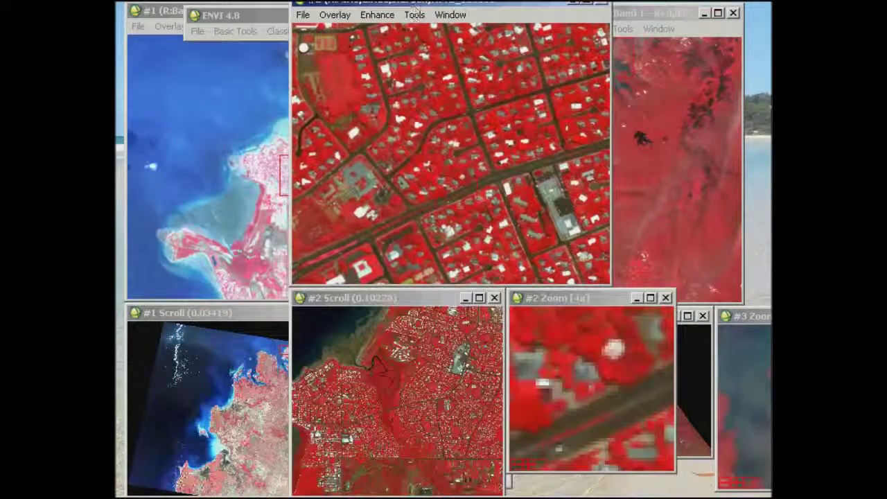
{"action": "left_click", "coordinate": [347, 430]}
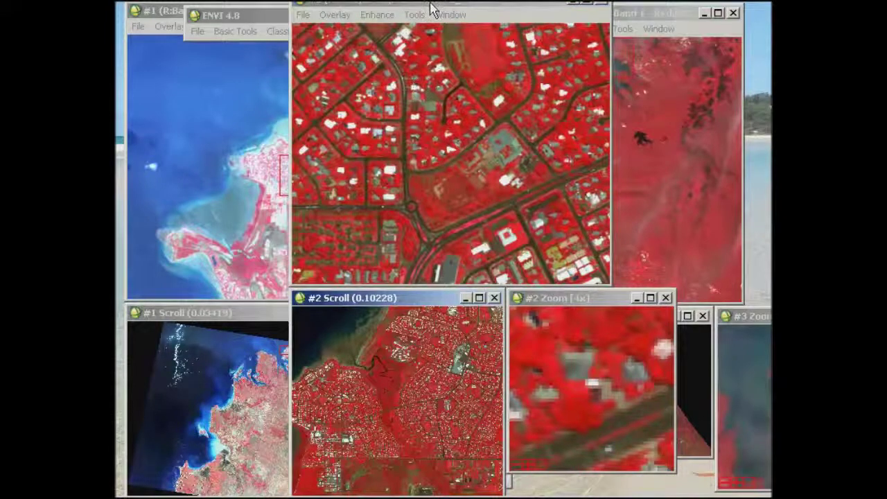
{"action": "left_click_drag", "start_coordinate": [440, 6], "coordinate": [547, 66]}
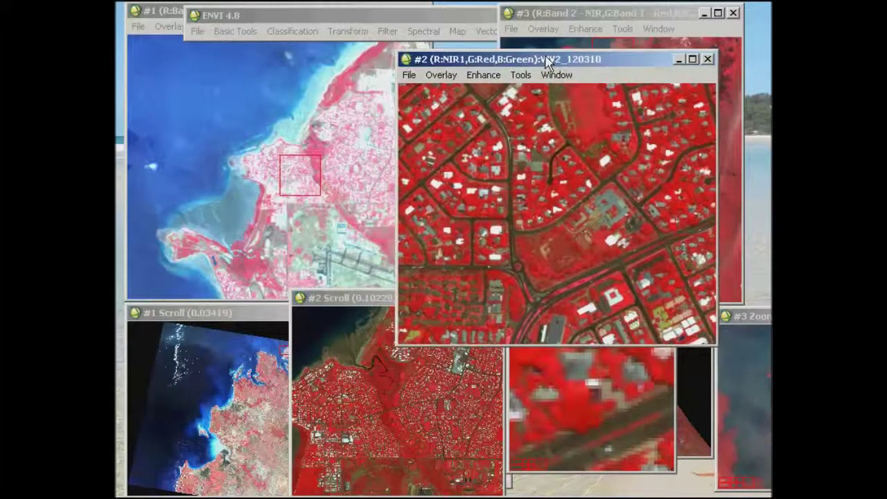
{"action": "left_click", "coordinate": [440, 448]}
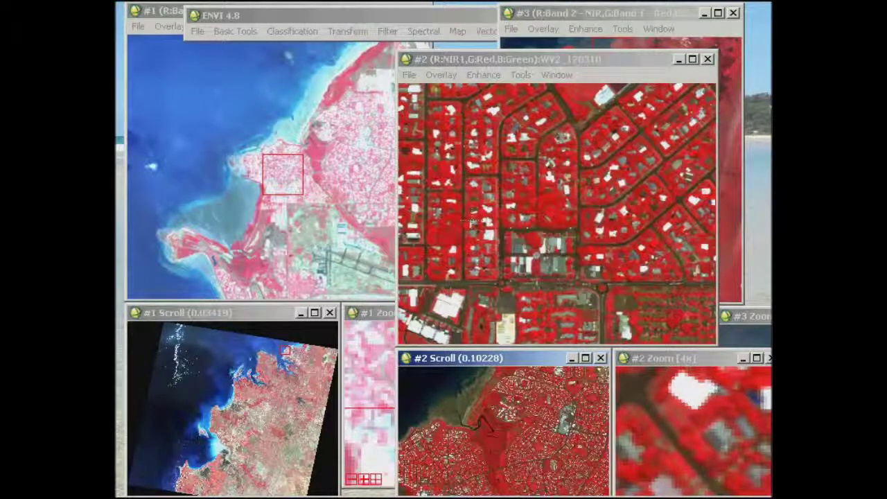
Move display #2 clear of the other images and compare coastal and inland locations between linked displays #1 and #3.
{"action": "left_click", "coordinate": [548, 62]}
{"action": "left_click_drag", "start_coordinate": [549, 62], "coordinate": [600, 289]}
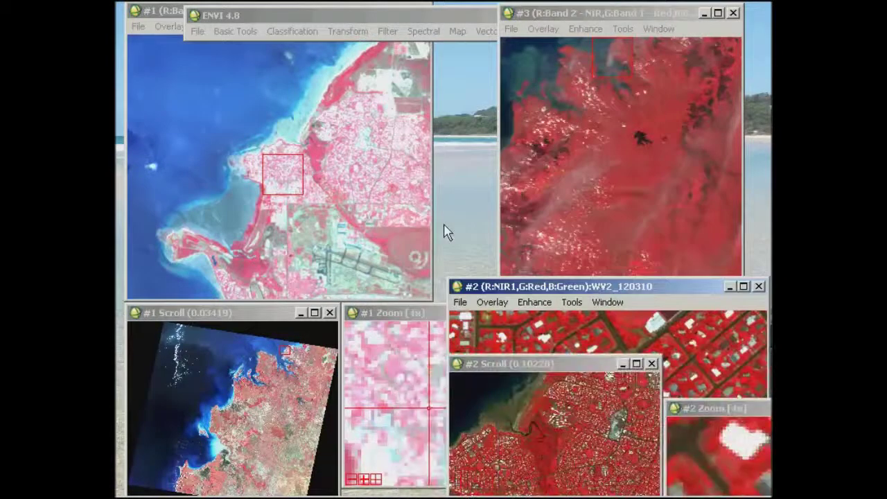
{"action": "left_click", "coordinate": [256, 374]}
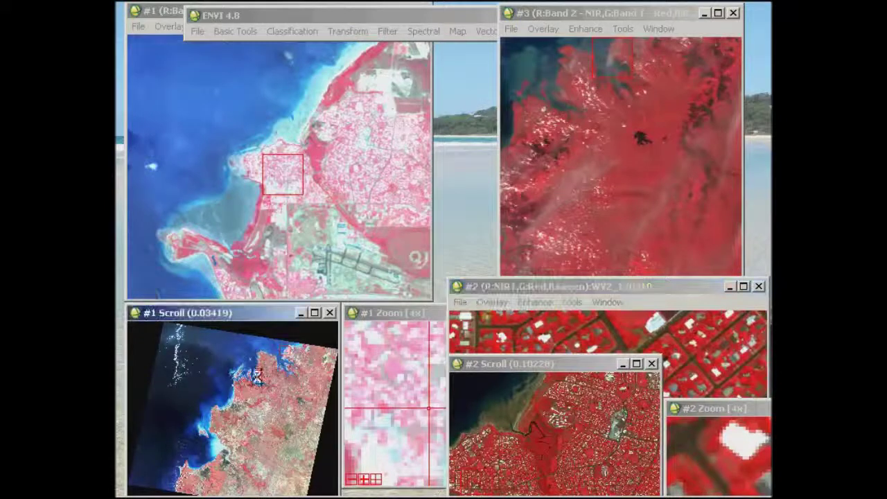
{"action": "left_click_drag", "start_coordinate": [572, 373], "coordinate": [317, 439]}
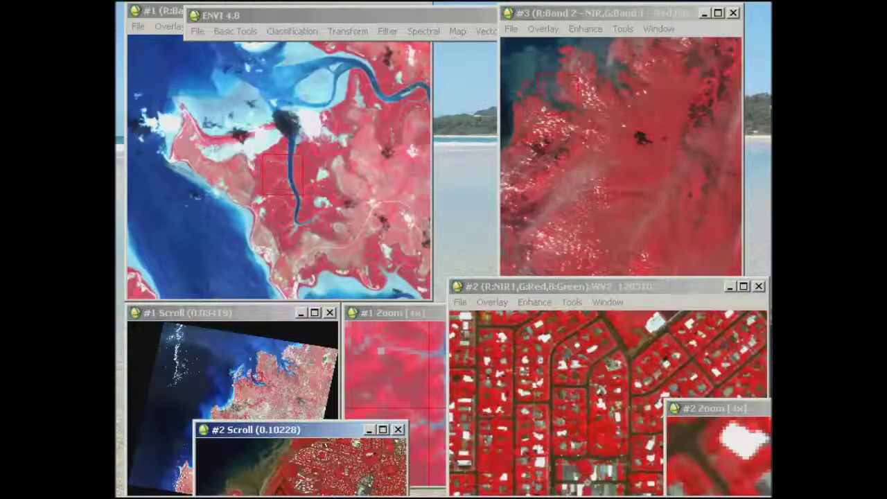
{"action": "left_click_drag", "start_coordinate": [665, 288], "coordinate": [586, 498]}
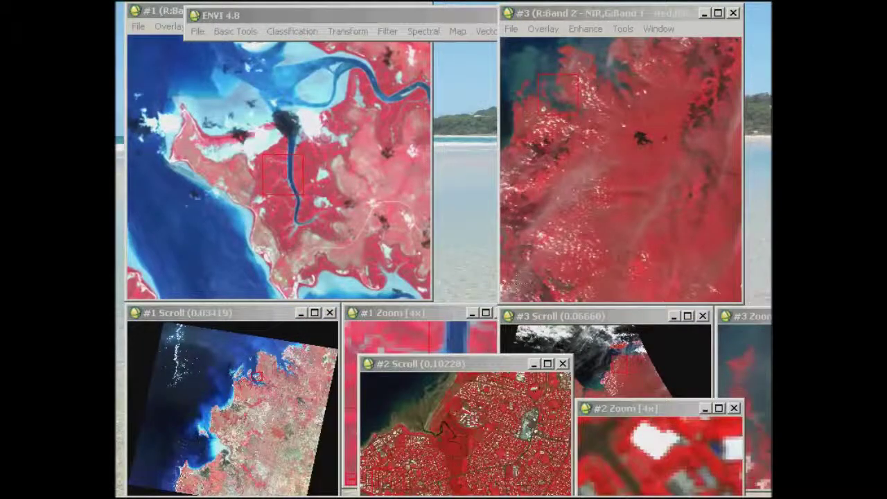
{"action": "left_click", "coordinate": [609, 113]}
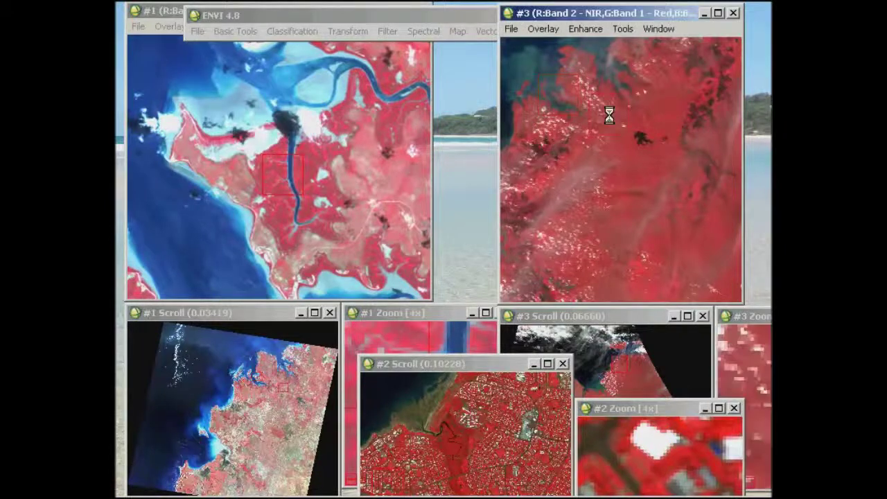
{"action": "left_click", "coordinate": [645, 113]}
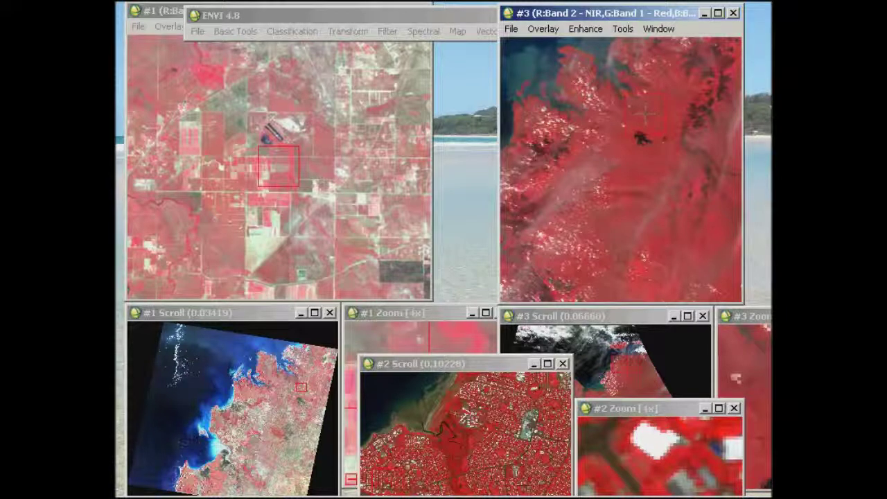
Reopen the Available Bands List and collapse the MODIS_040310.img entry.
{"action": "left_click", "coordinate": [493, 19]}
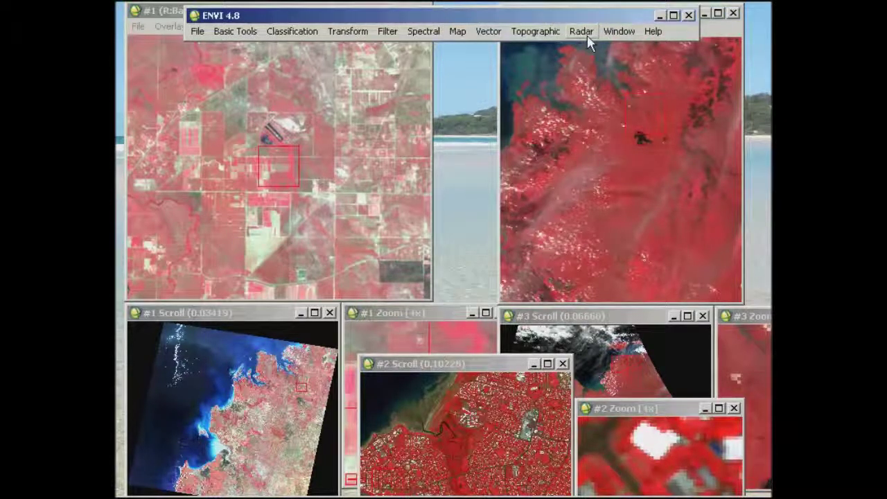
{"action": "left_click", "coordinate": [627, 32]}
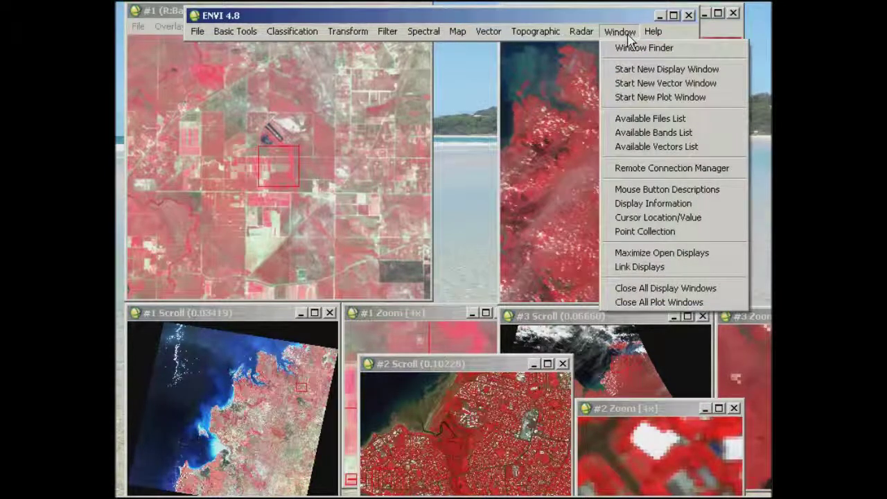
{"action": "left_click", "coordinate": [623, 132]}
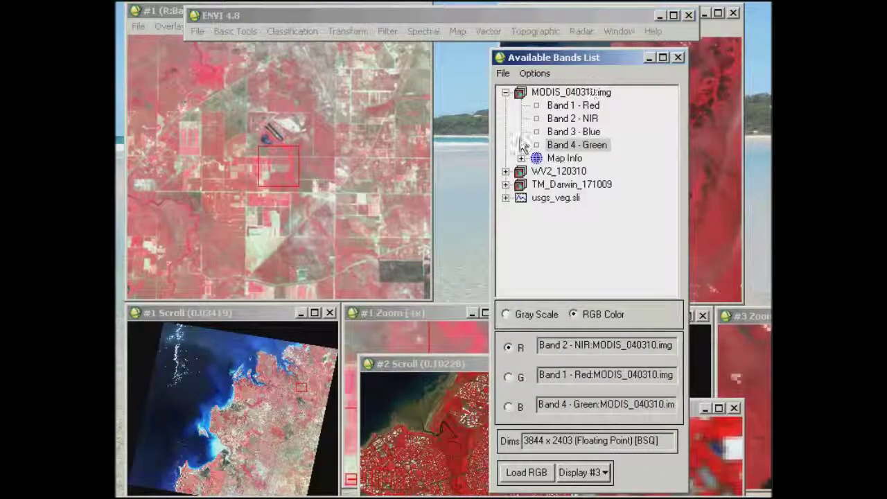
{"action": "left_click", "coordinate": [505, 92]}
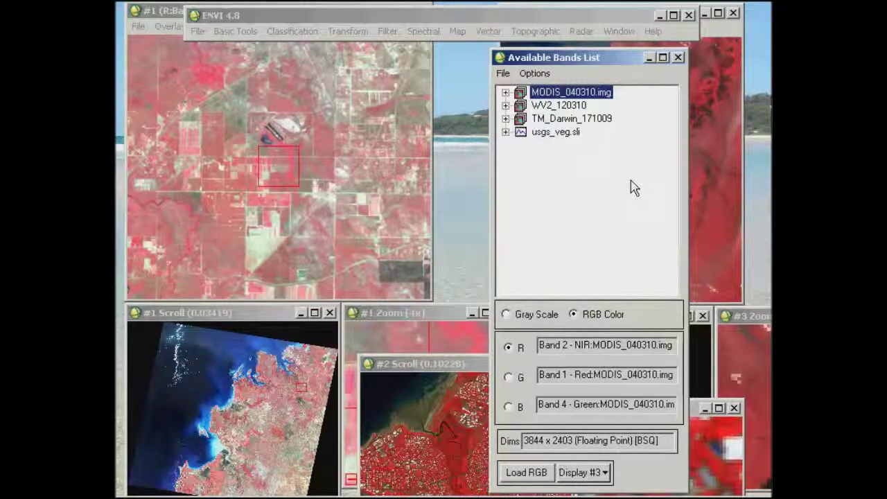